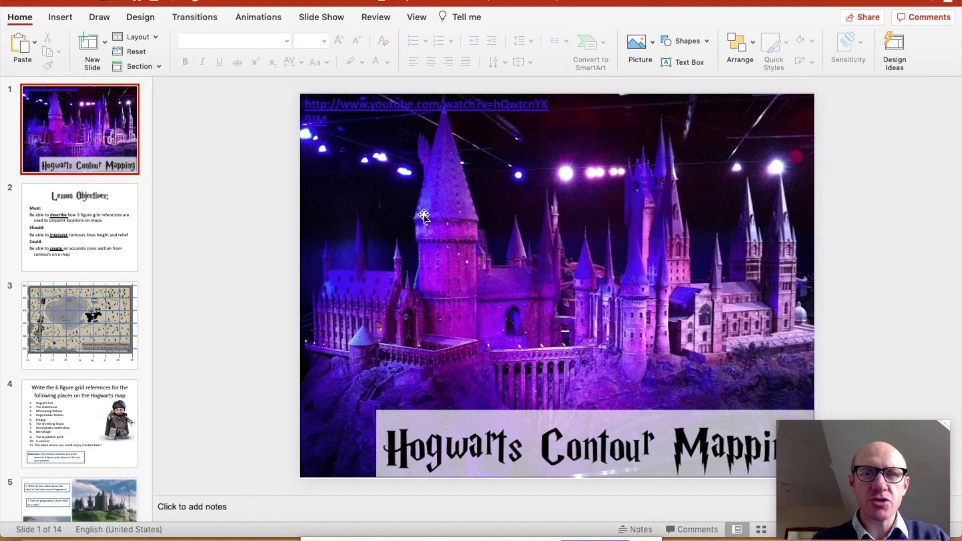
Save the deck as 'Harry Potter Contour maps' on the Desktop, overwriting the earlier file
left_click(116, 0)
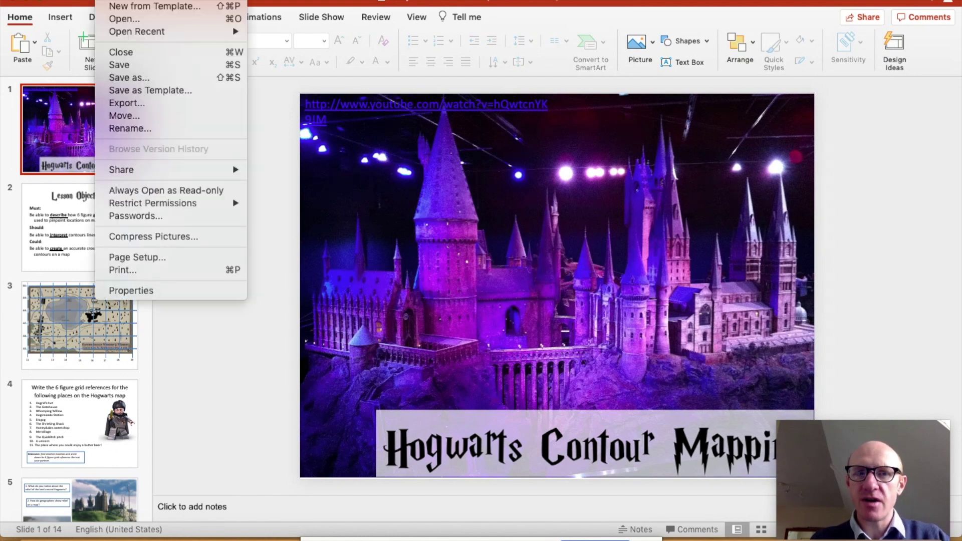
left_click(150, 79)
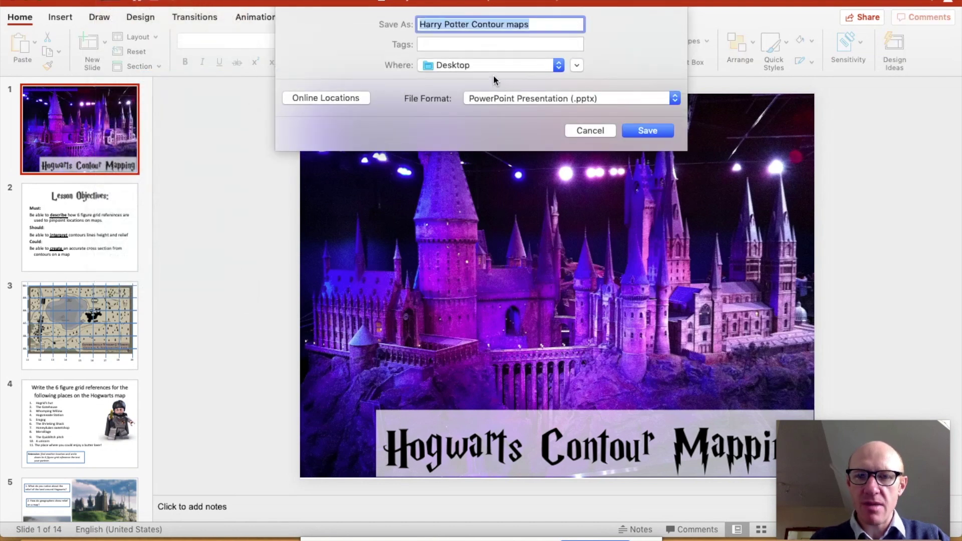
left_click(490, 65)
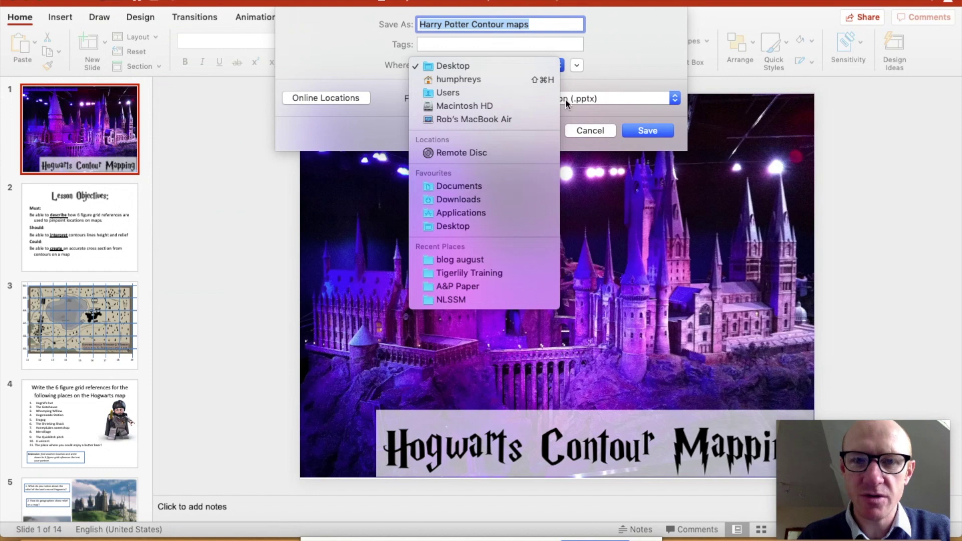
left_click(624, 45)
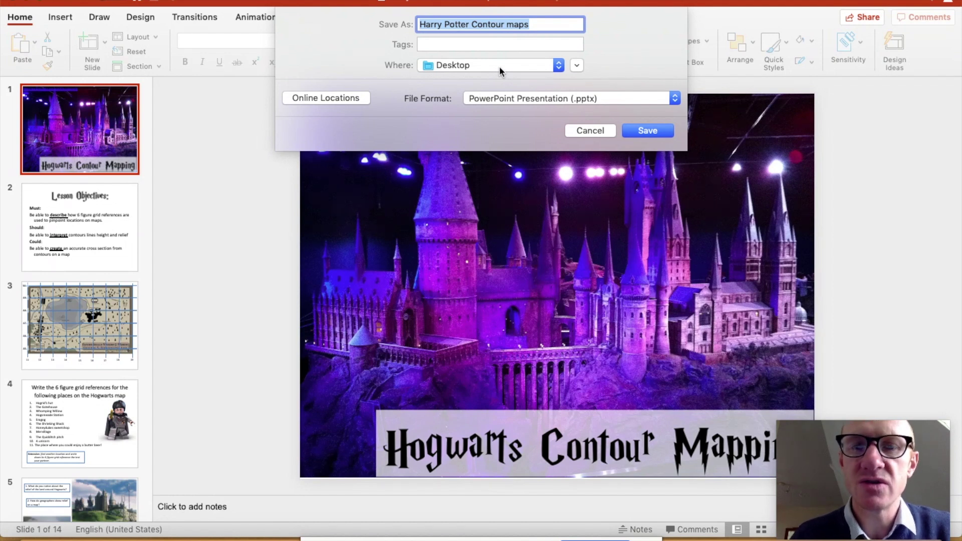
left_click(653, 136)
left_click(594, 86)
Switch to Chrome and open the Humphreys Crazy Kids class
key("super+Tab")
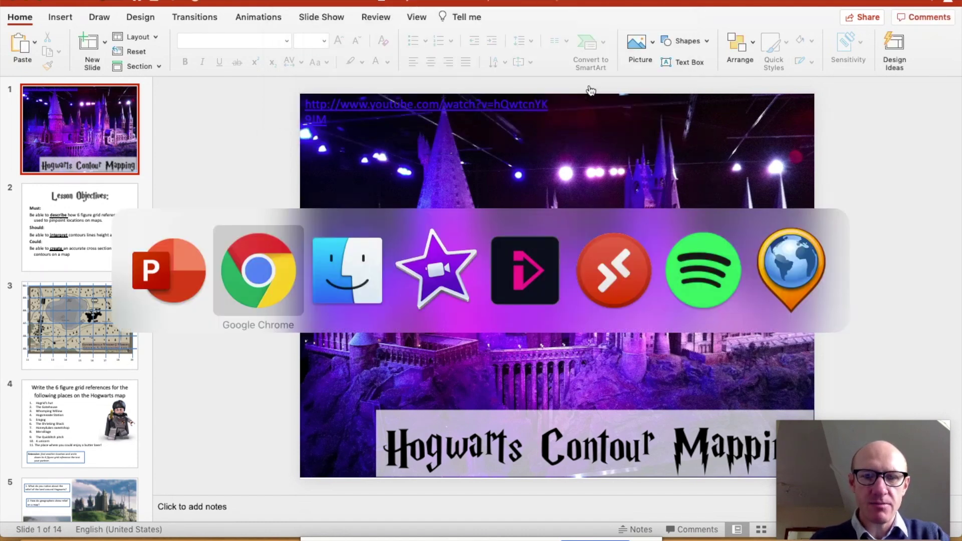
key("Escape")
left_click(28, 5)
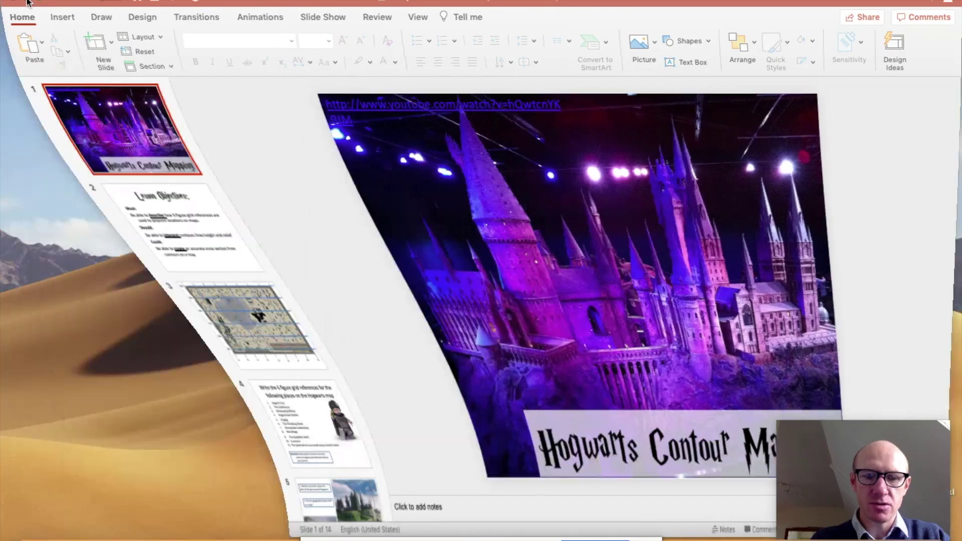
left_click(831, 536)
left_click(129, 161)
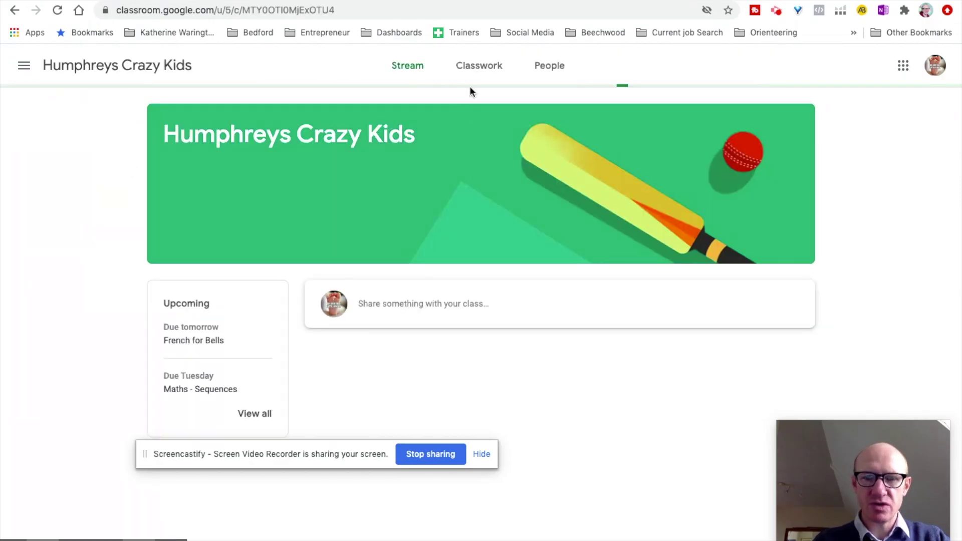
Open the Upload a Powerpoint assignment from Classwork and dismiss the private comments tip
left_click(477, 72)
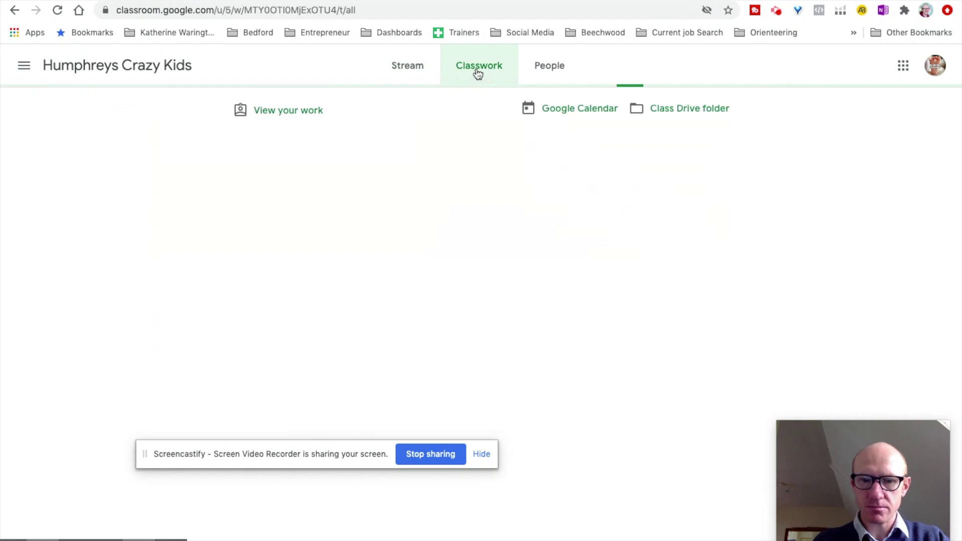
left_click(345, 155)
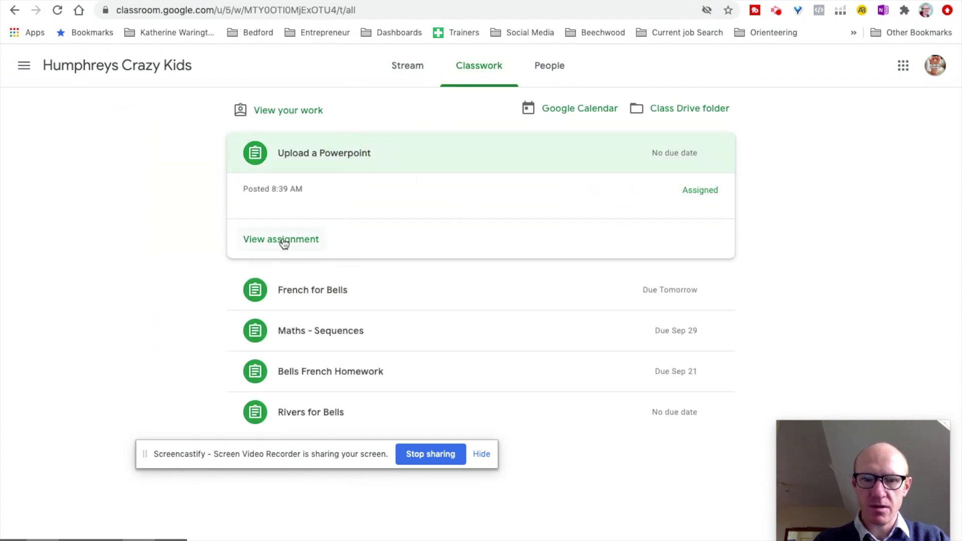
left_click(282, 239)
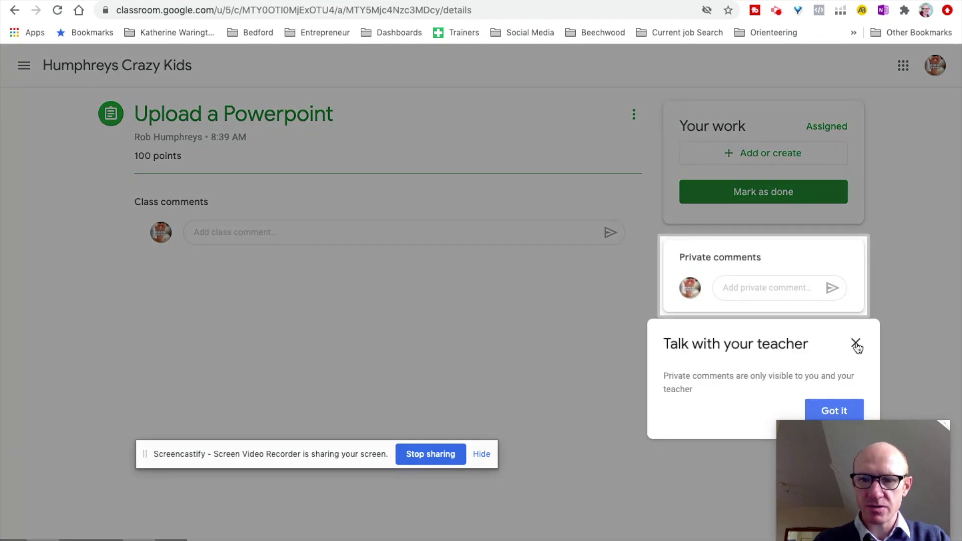
left_click(857, 344)
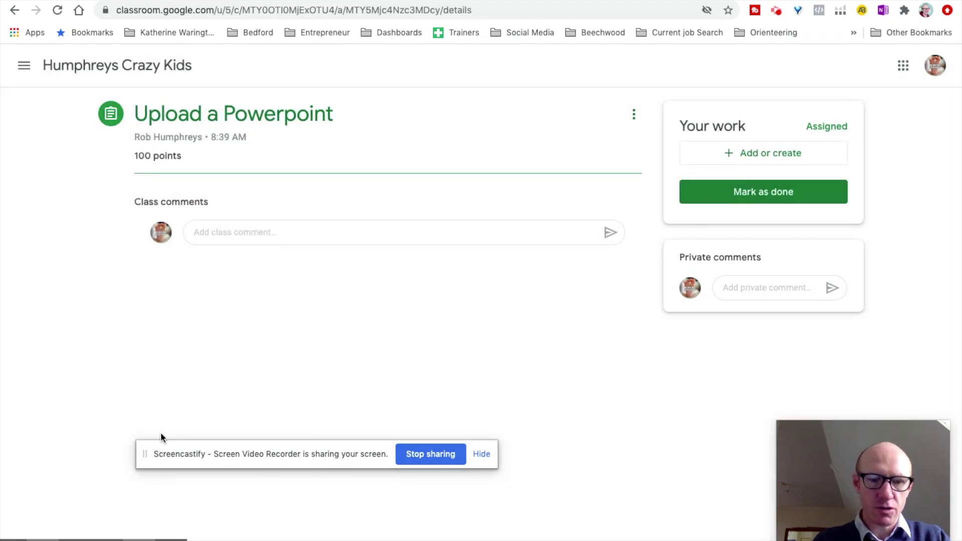
left_click_drag(145, 454, 248, 539)
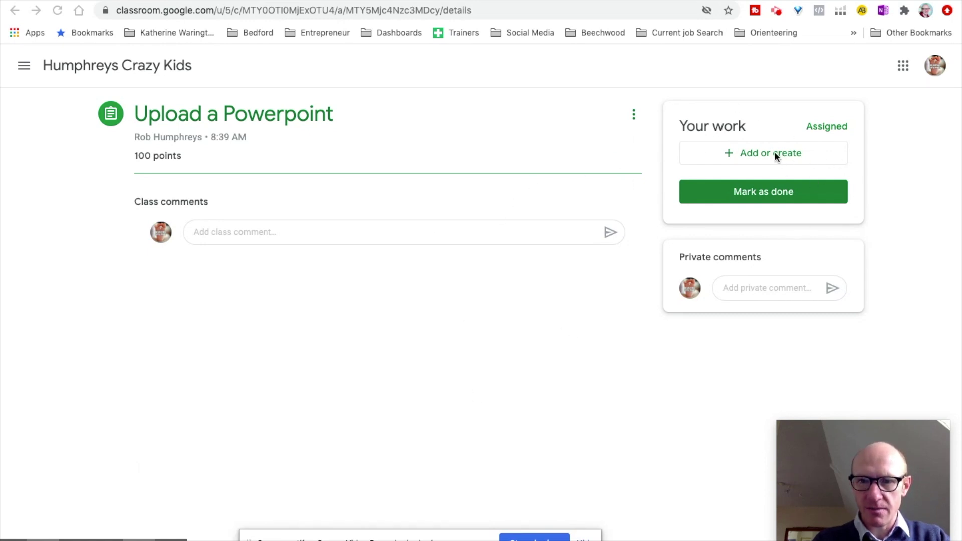
left_click(729, 155)
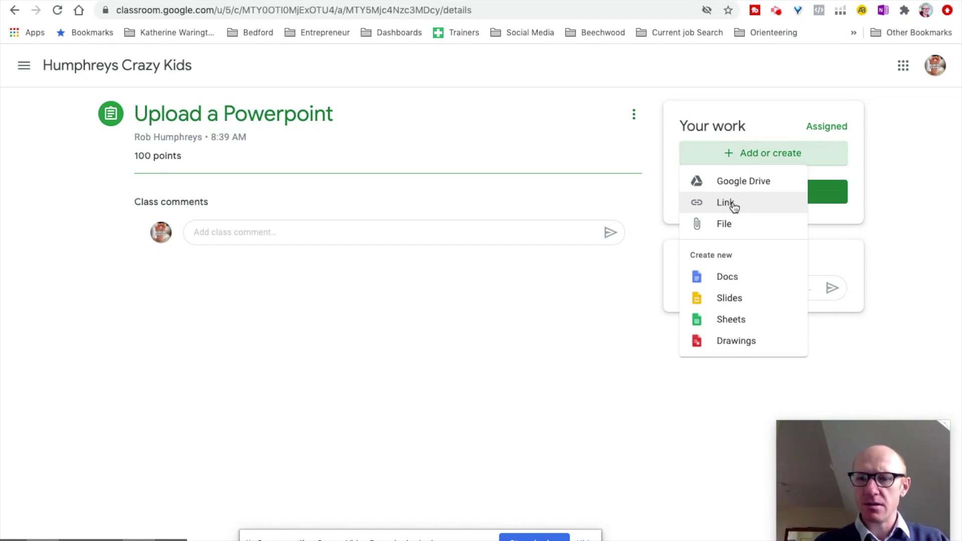
left_click(727, 204)
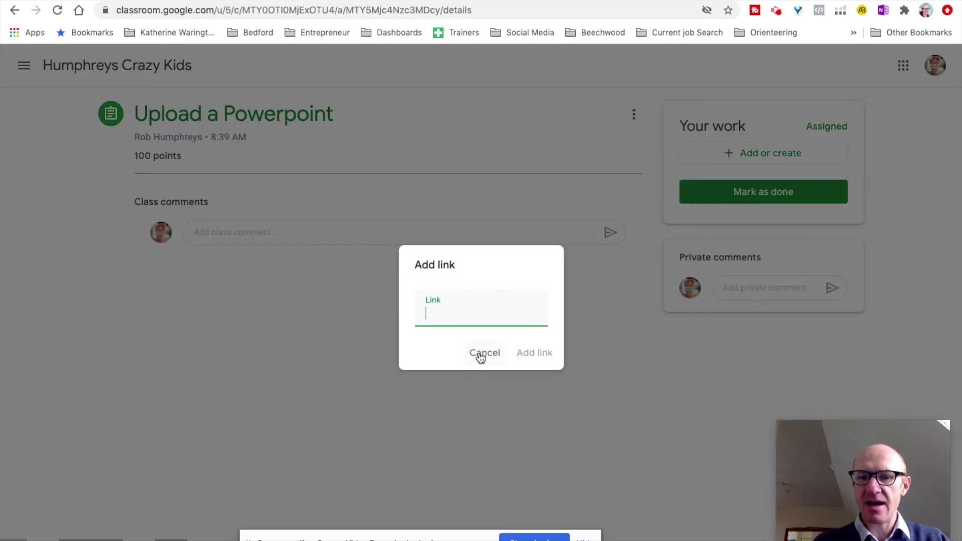
left_click(483, 353)
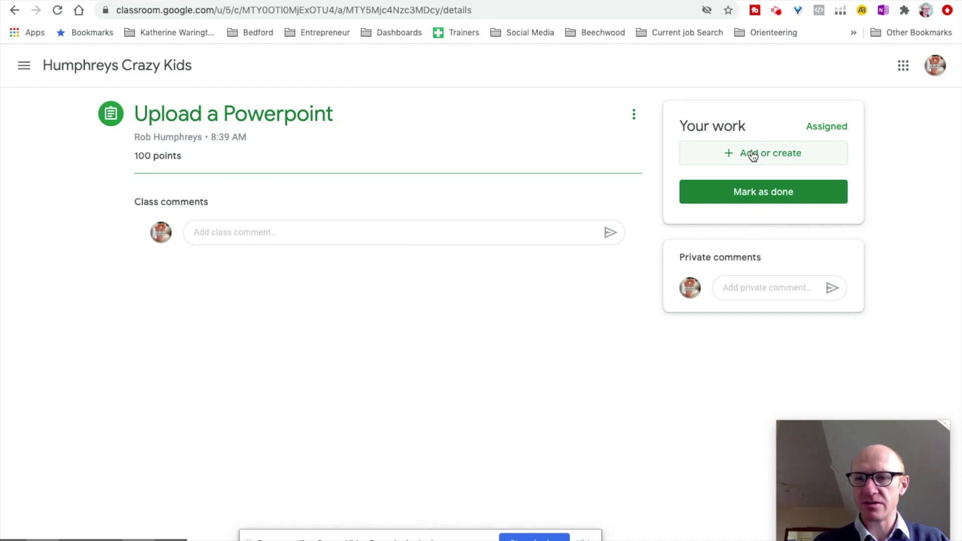
Upload Harry Potter Contour maps.pptx from the Desktop as your work
left_click(752, 154)
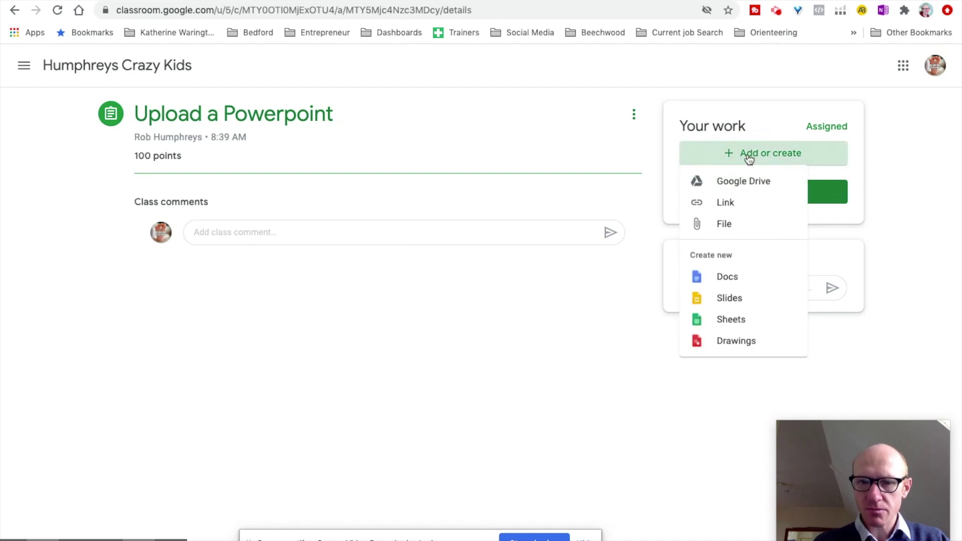
left_click(722, 224)
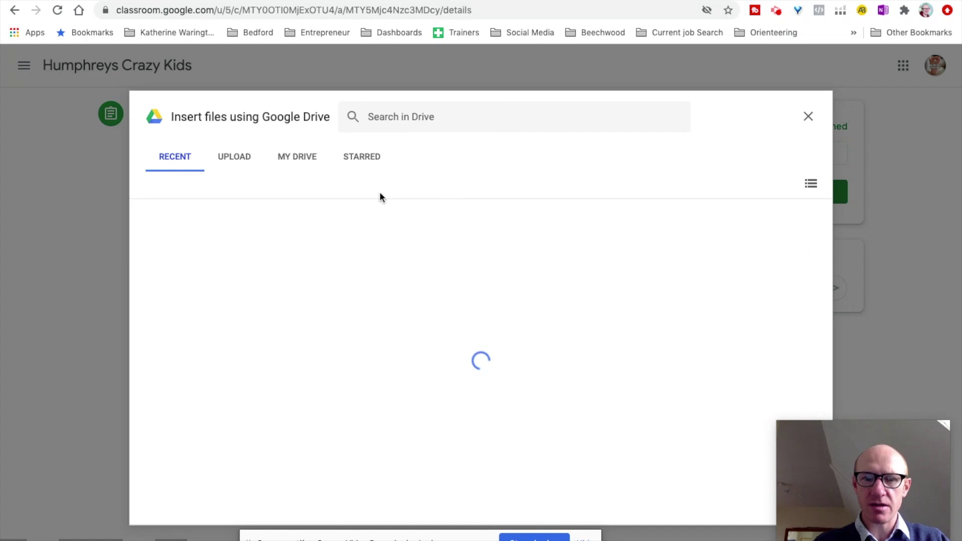
left_click(234, 158)
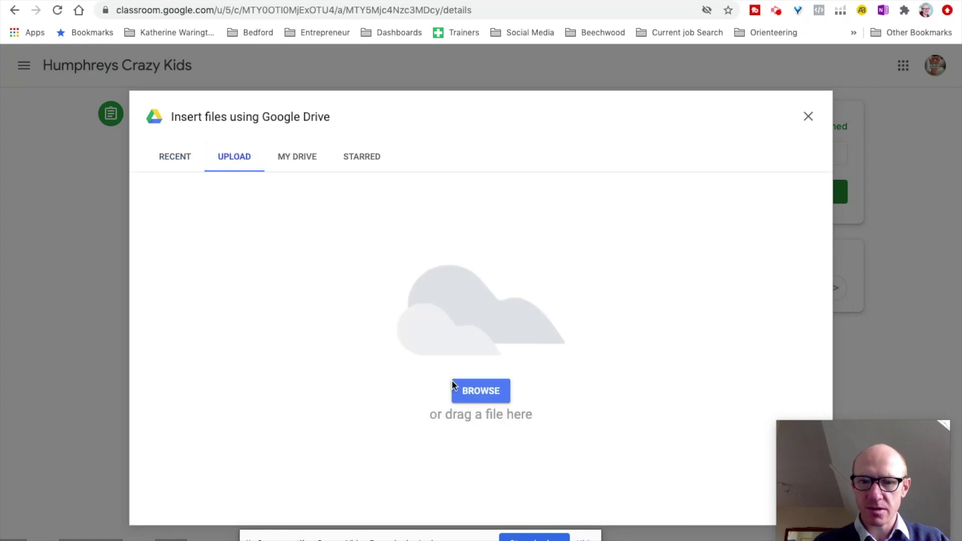
left_click(481, 390)
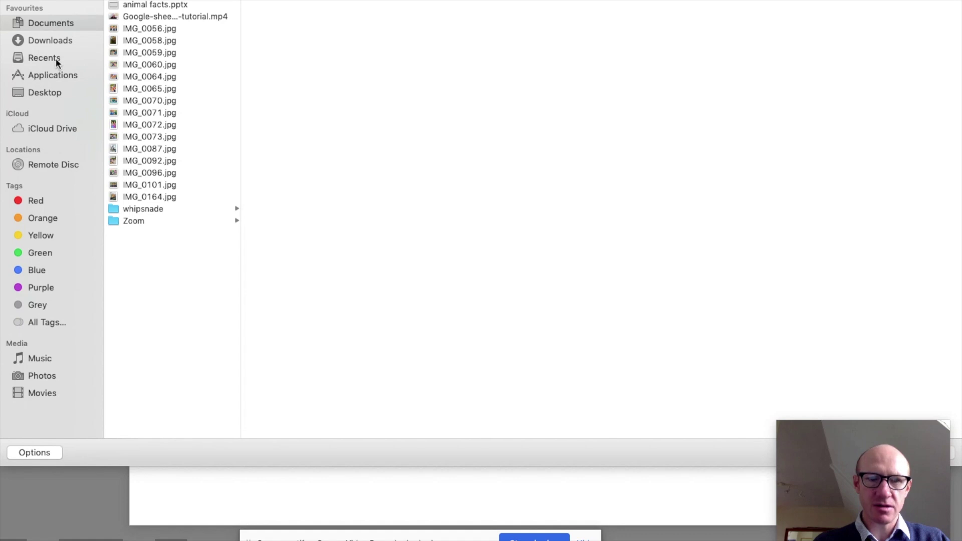
left_click(44, 93)
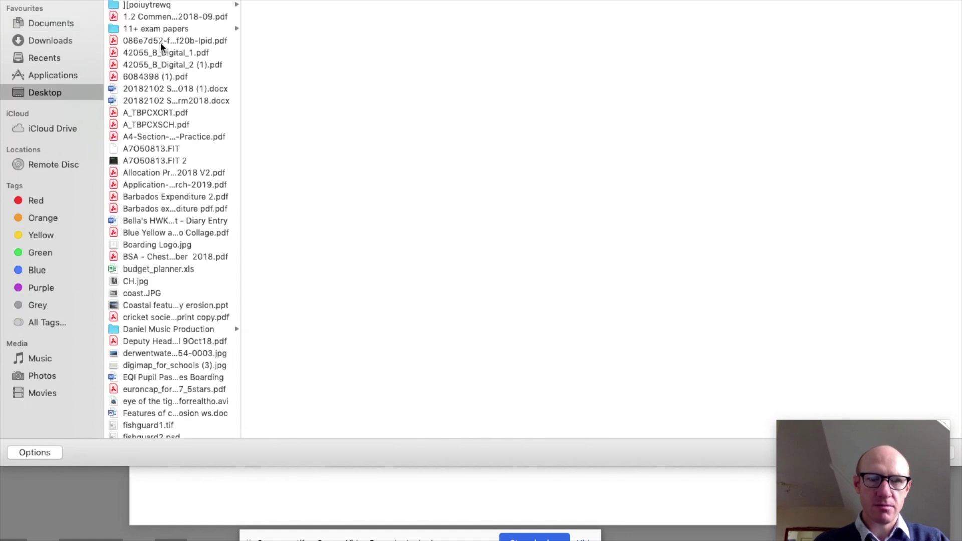
scroll(182, 201, "down", 1)
scroll(182, 201, "down", 4)
scroll(182, 201, "down", 2)
left_click(183, 342)
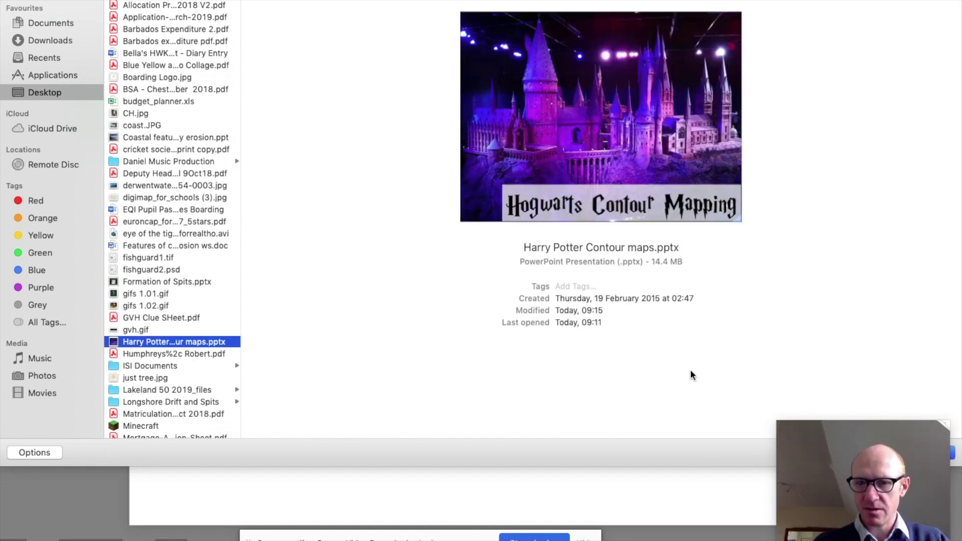
left_click_drag(946, 419, 936, 428)
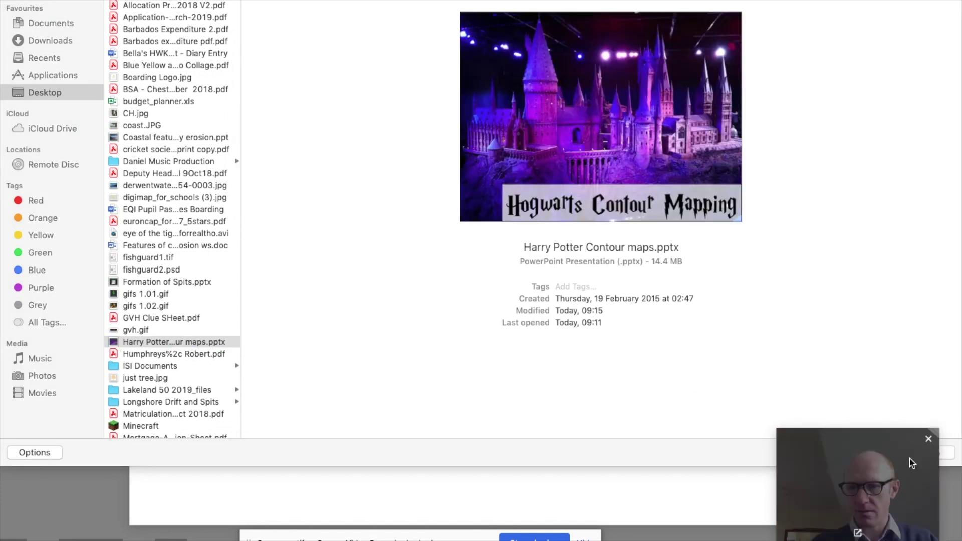
left_click(948, 456)
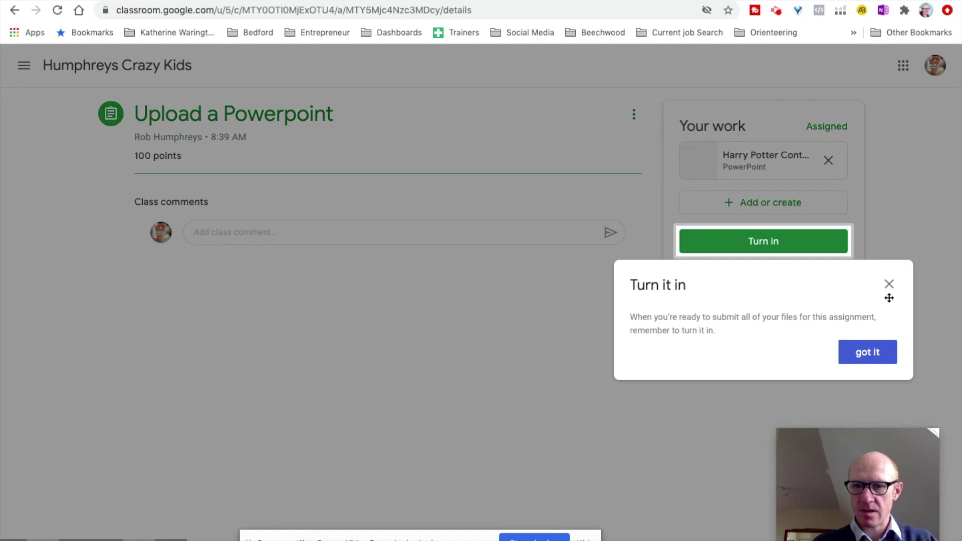
Dismiss the Turn it in tip and start a private comment to the teacher
left_click(889, 284)
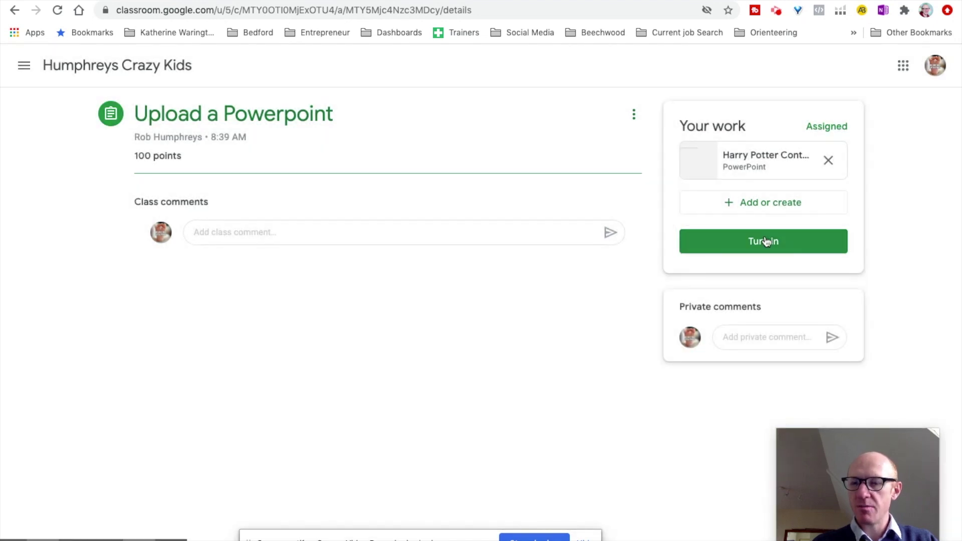
left_click(737, 344)
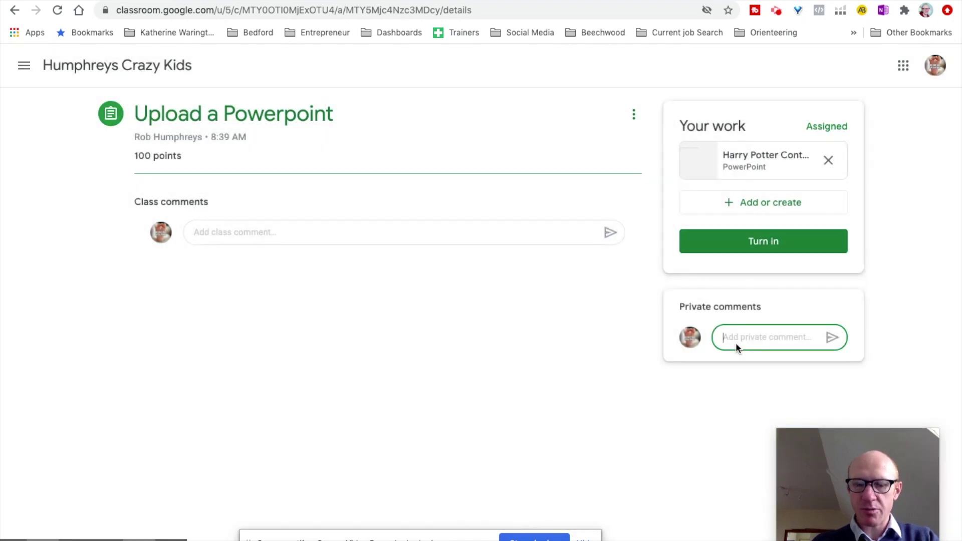
type("Here is my work.")
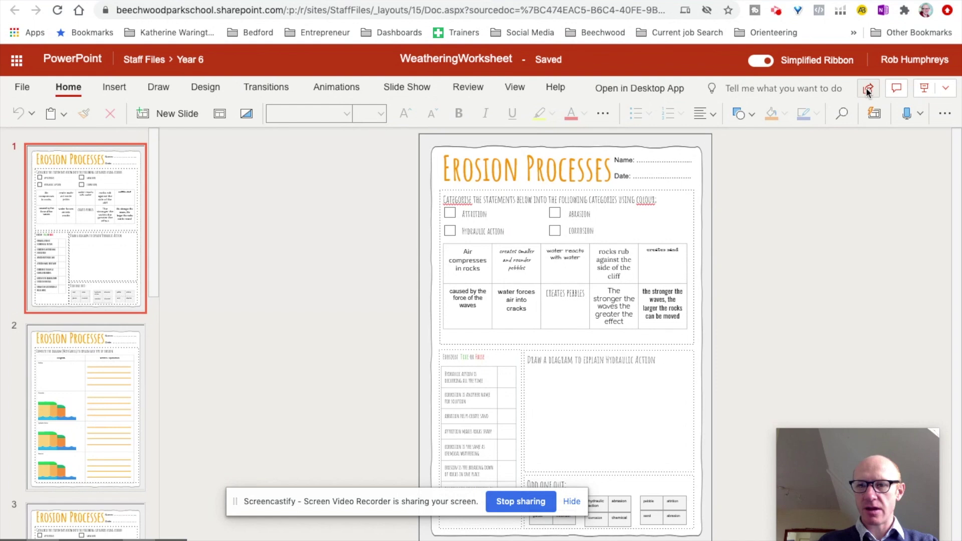
Copy the WeatheringWorksheet deck's web address and return to the Classroom tab
left_click(547, 10)
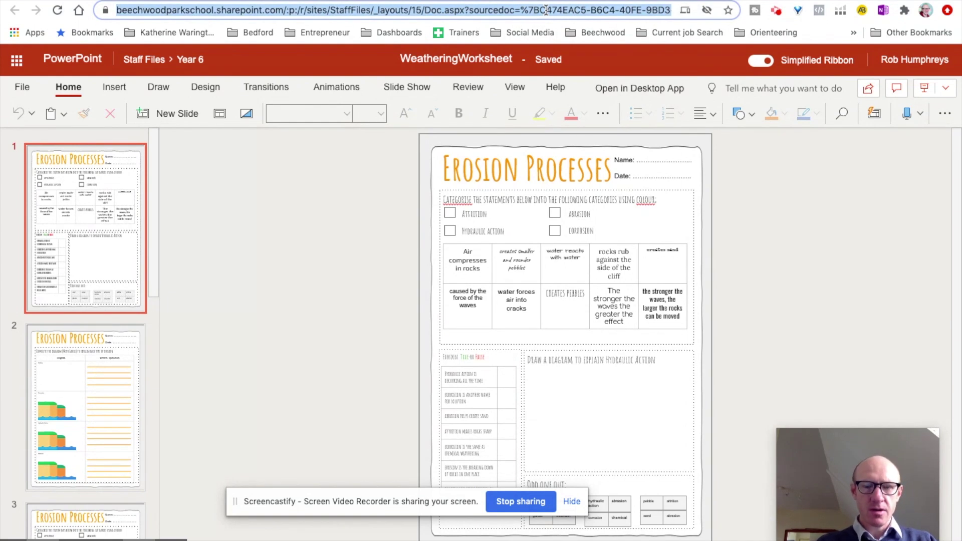
right_click(545, 8)
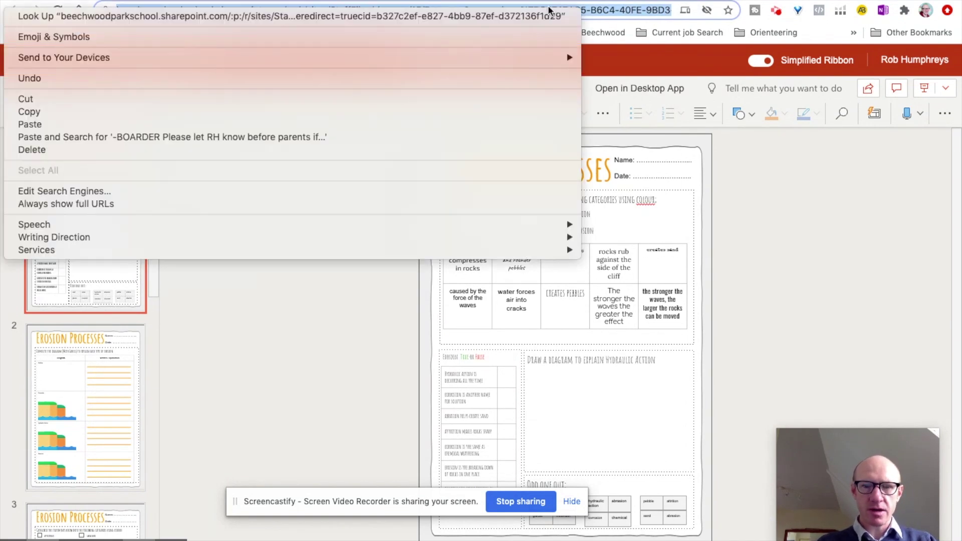
left_click(272, 112)
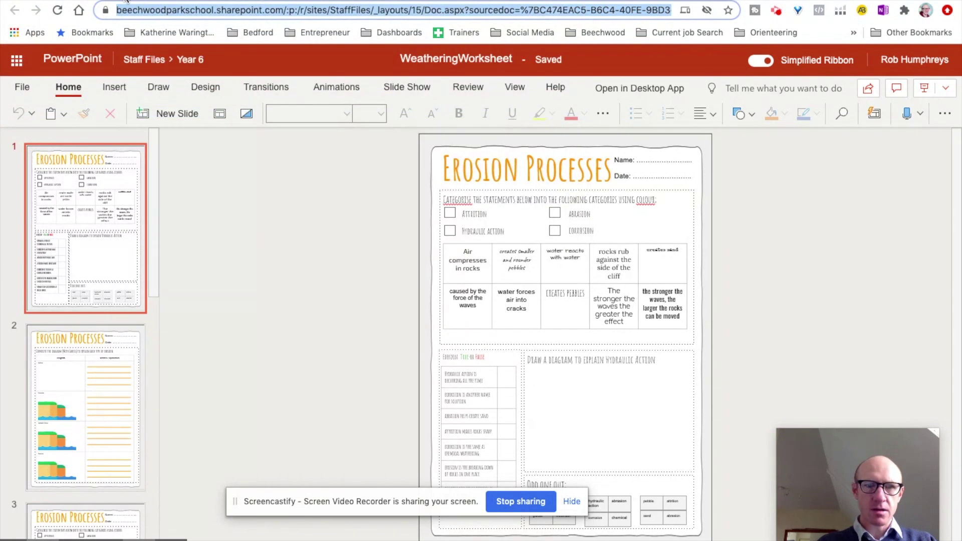
key("ctrl+Tab")
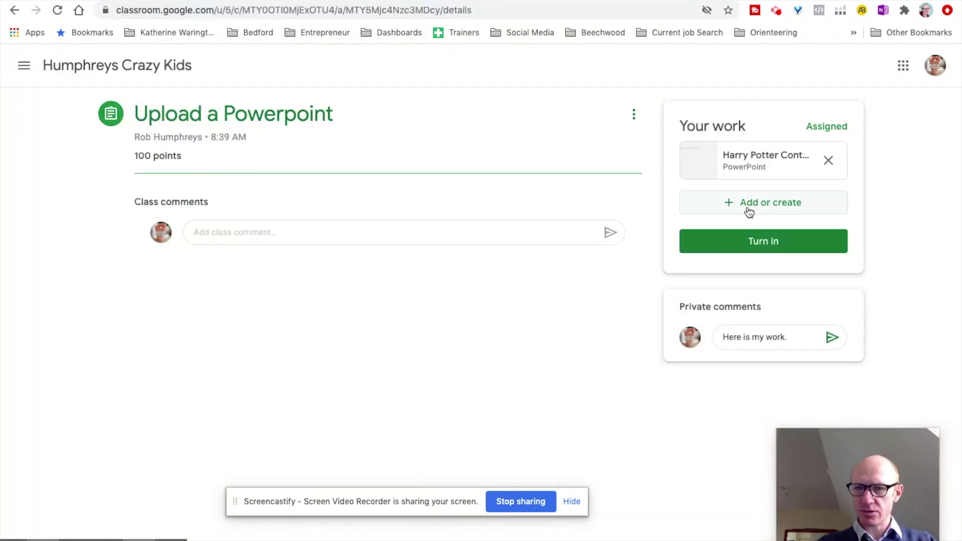
Attach the copied WeatheringWorksheet URL to the assignment as a link
left_click(758, 210)
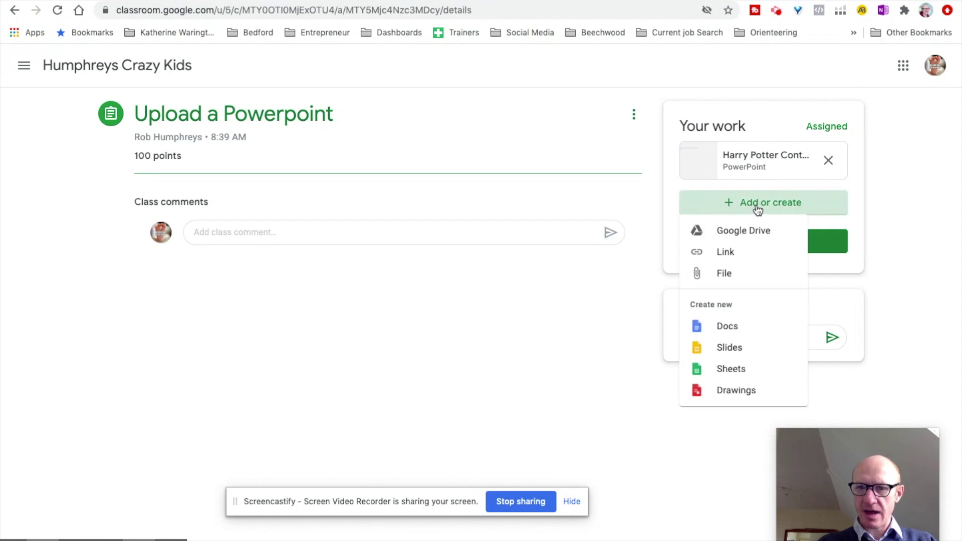
left_click(723, 255)
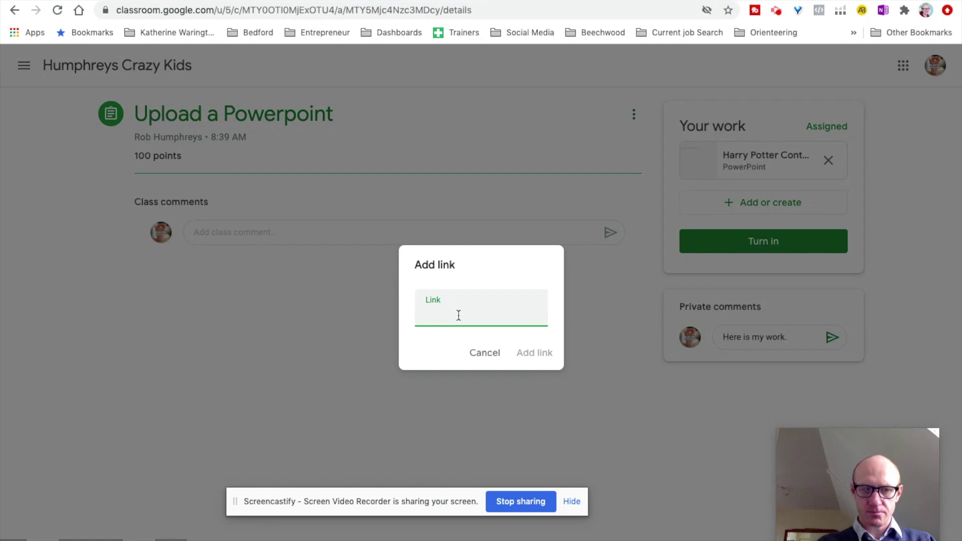
type("√")
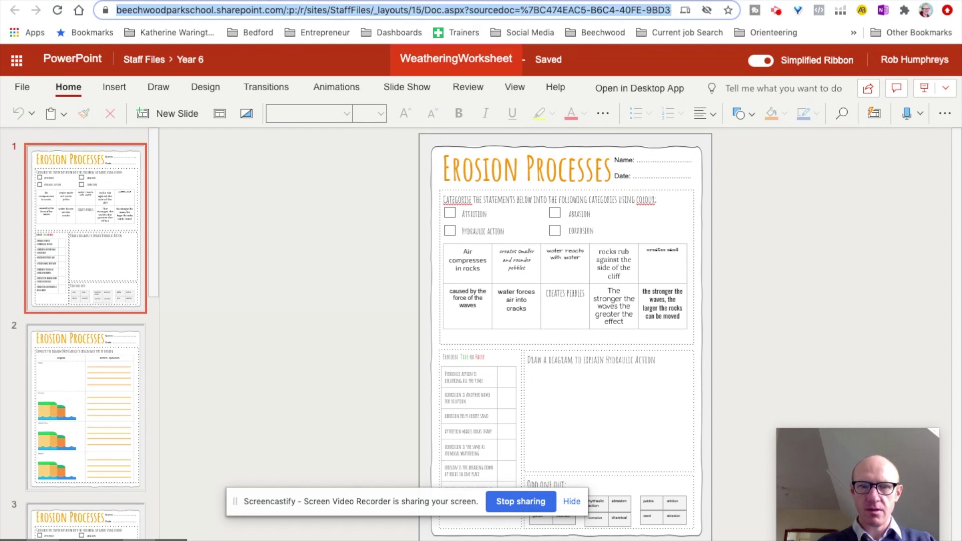
key("alt+Left")
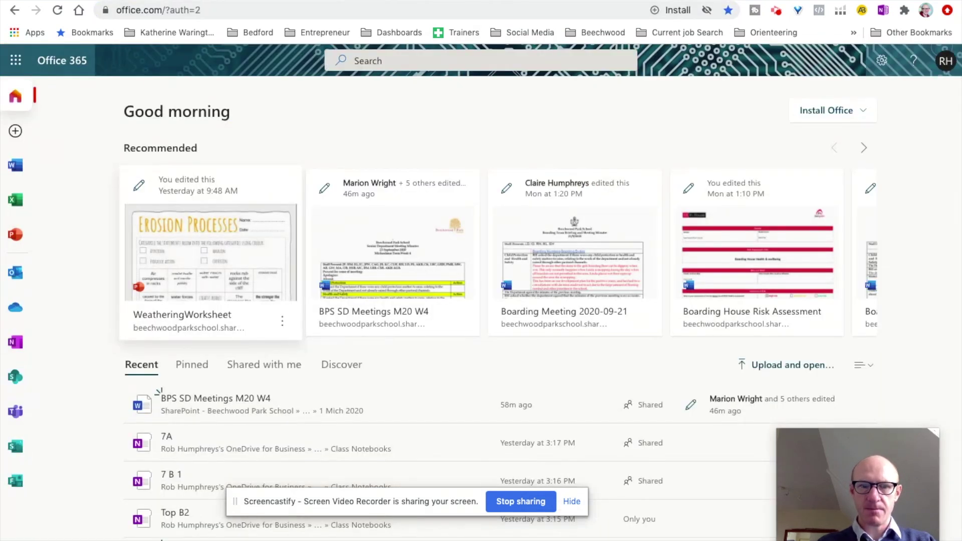
key("alt+Left")
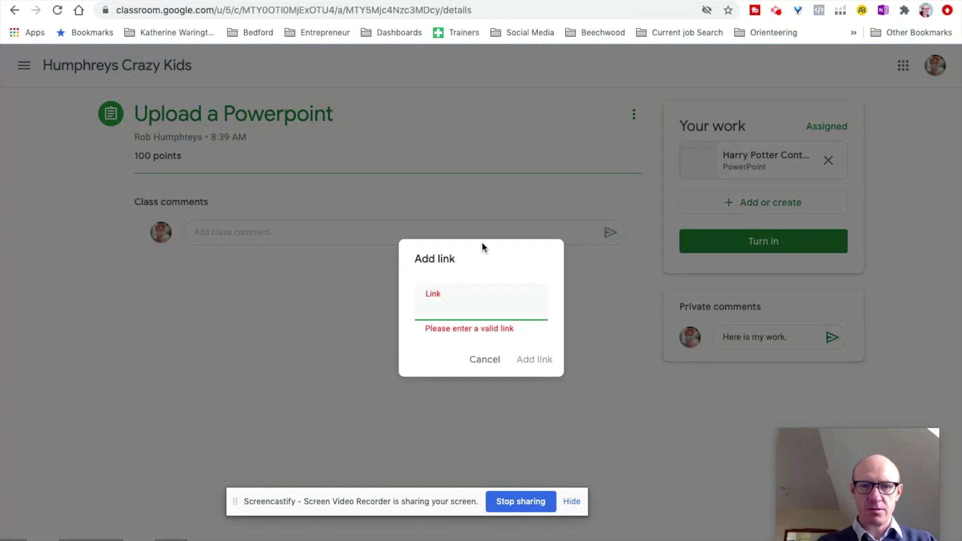
key("ctrl+v")
left_click(533, 352)
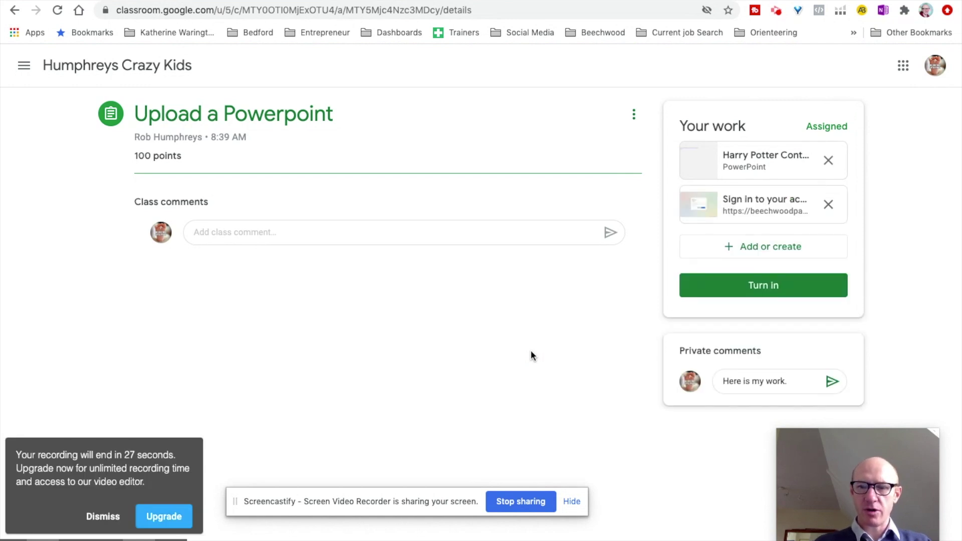
Turn in the assignment and confirm in the 'Turn in your work?' dialog
left_click(767, 288)
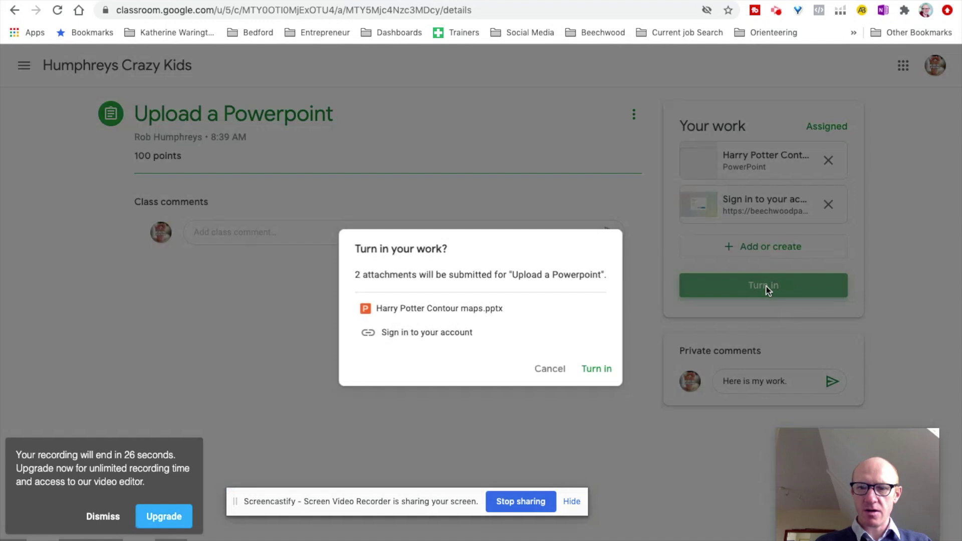
left_click(598, 368)
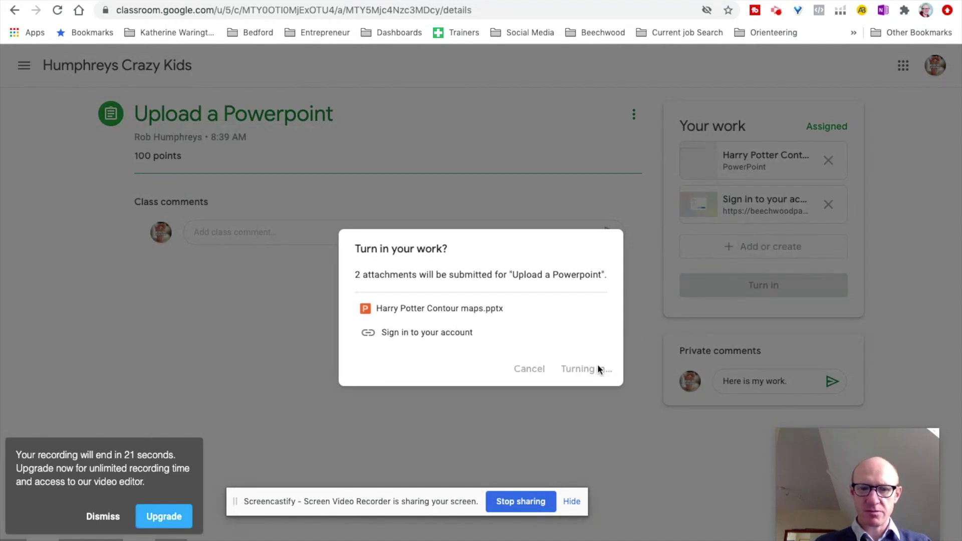